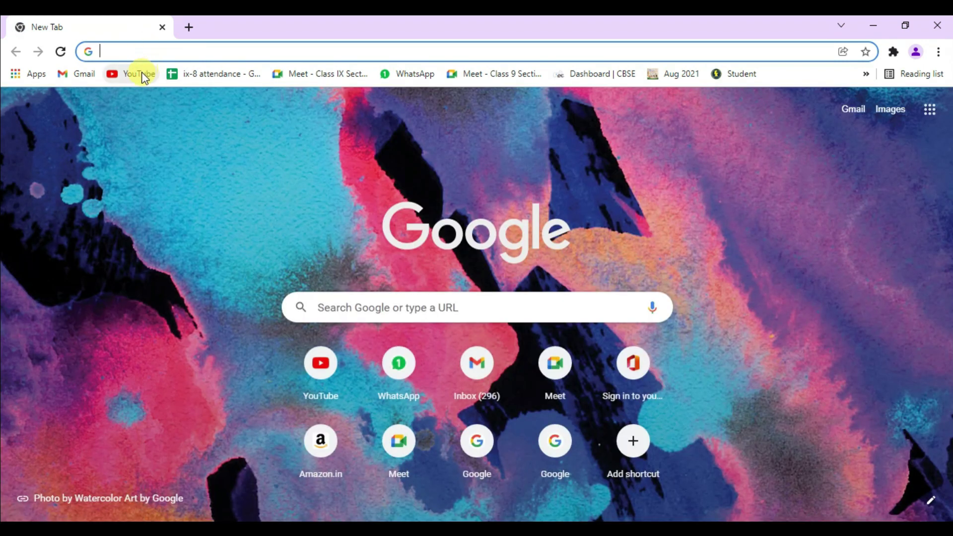
Confirm facebook.com still loads in a new Chrome tab, then close Chrome.
click(131, 74)
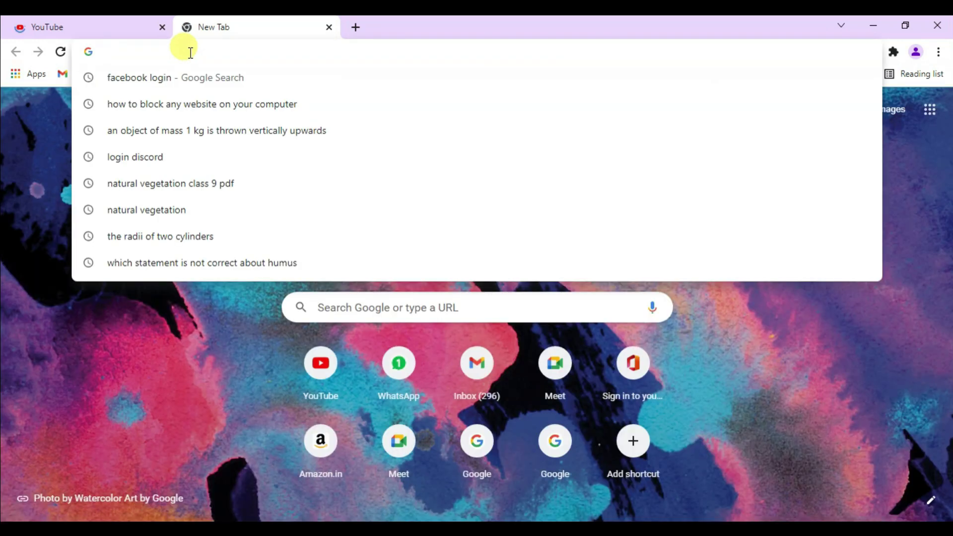
text(facebo)
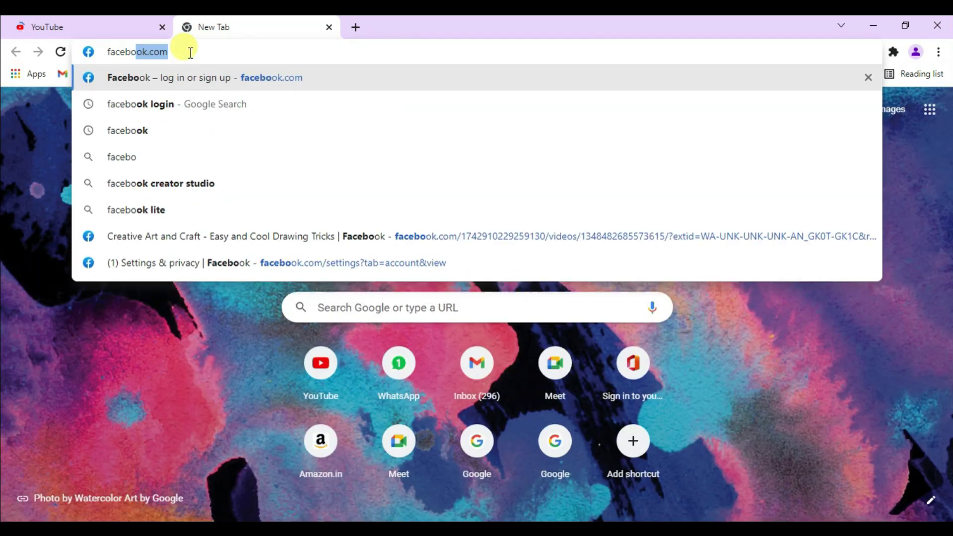
text(ok)
key(Return)
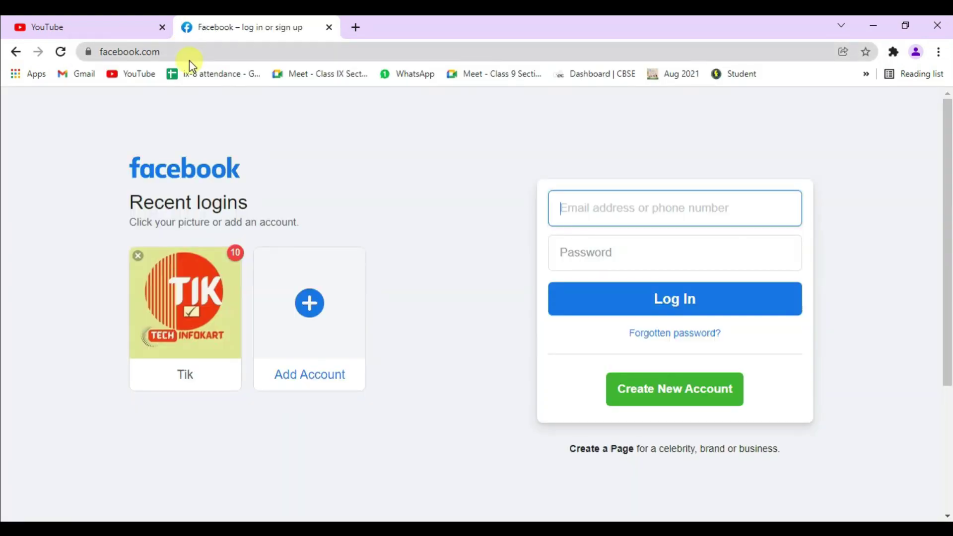
click(942, 28)
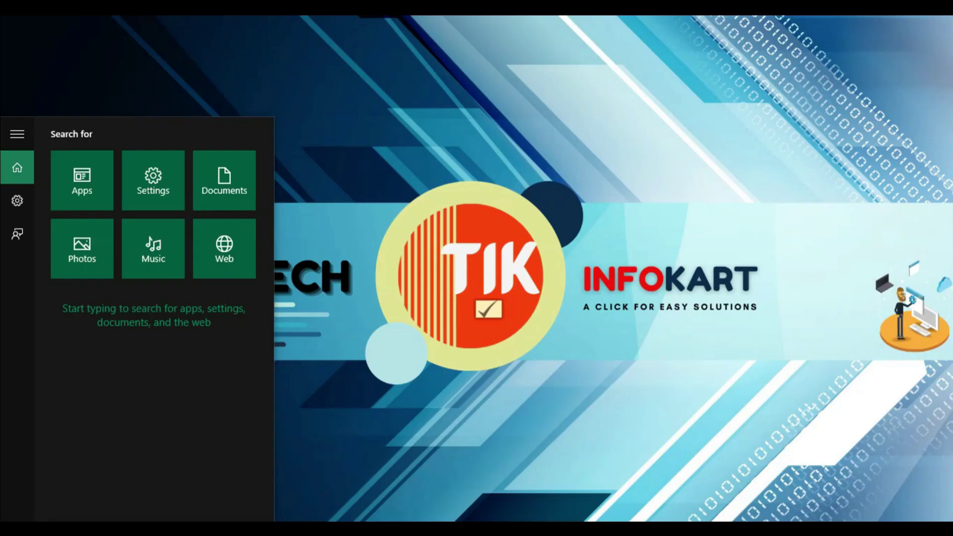
text(note)
Run Notepad as administrator from Start search and bring up its Open dialog.
right_click(104, 141)
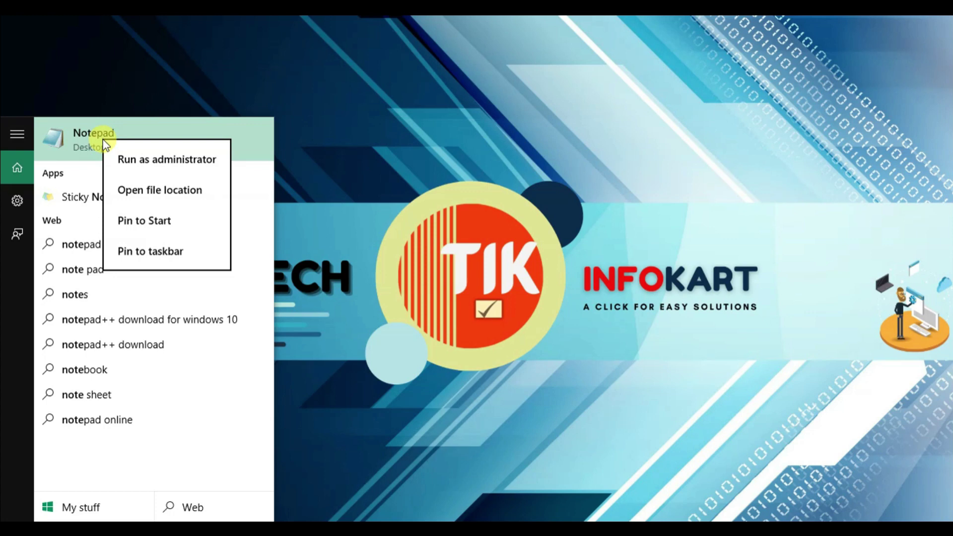
click(142, 156)
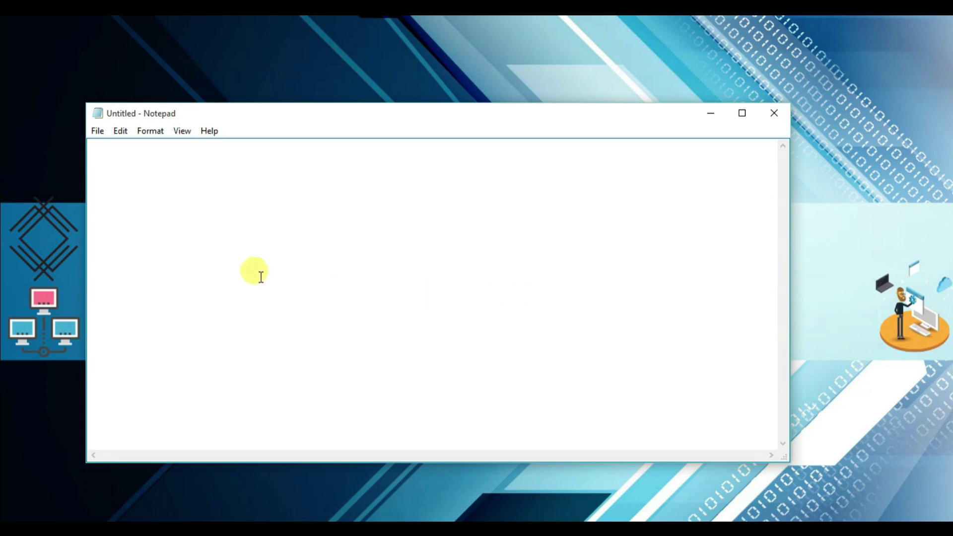
click(97, 131)
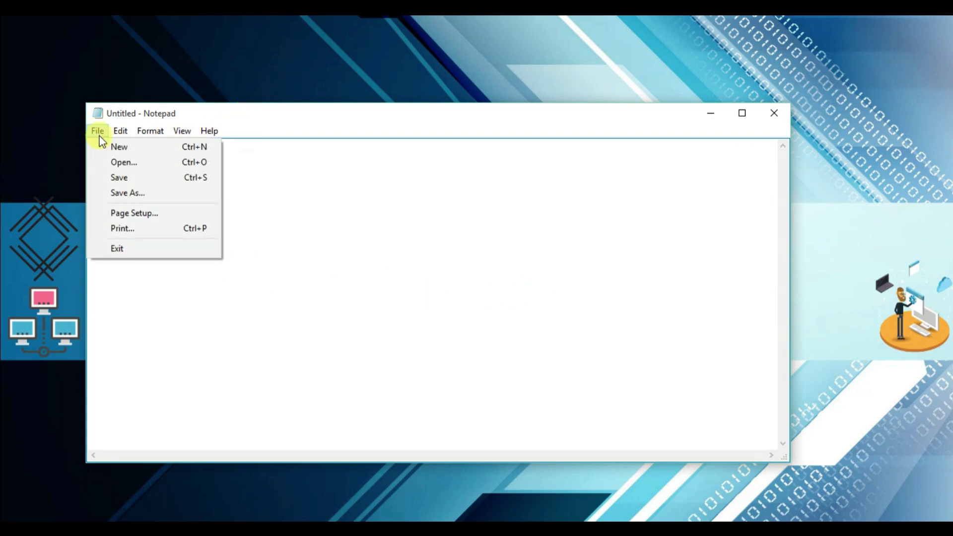
click(123, 161)
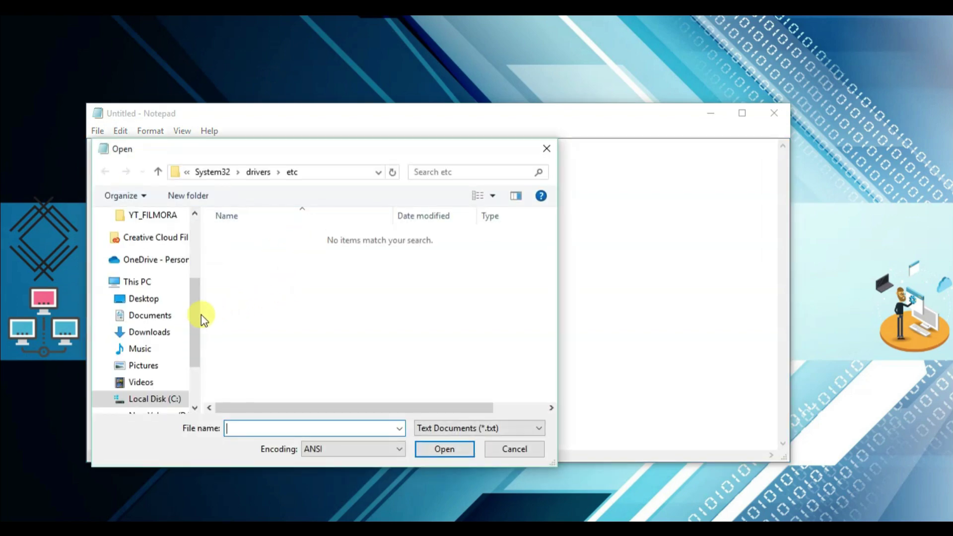
drag(194, 307, 191, 328)
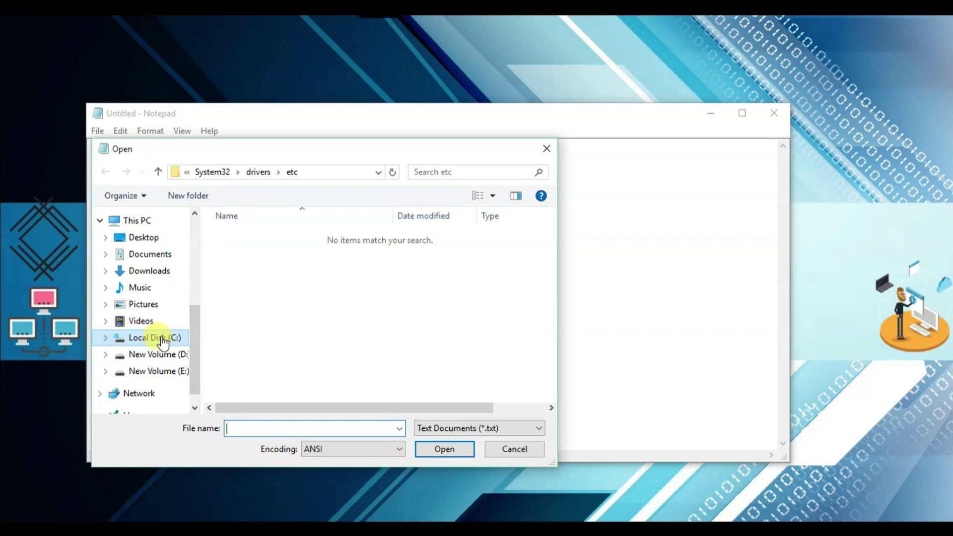
click(154, 337)
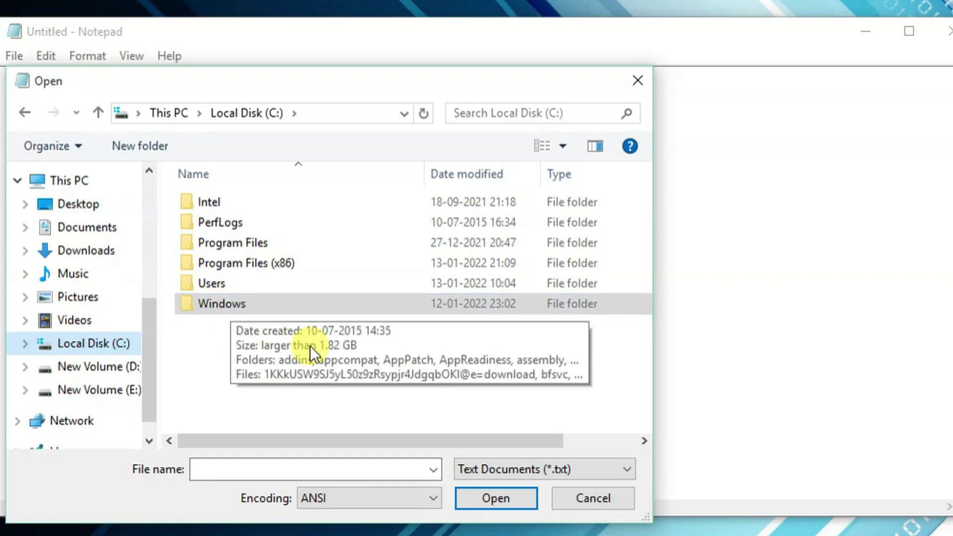
double_click(242, 306)
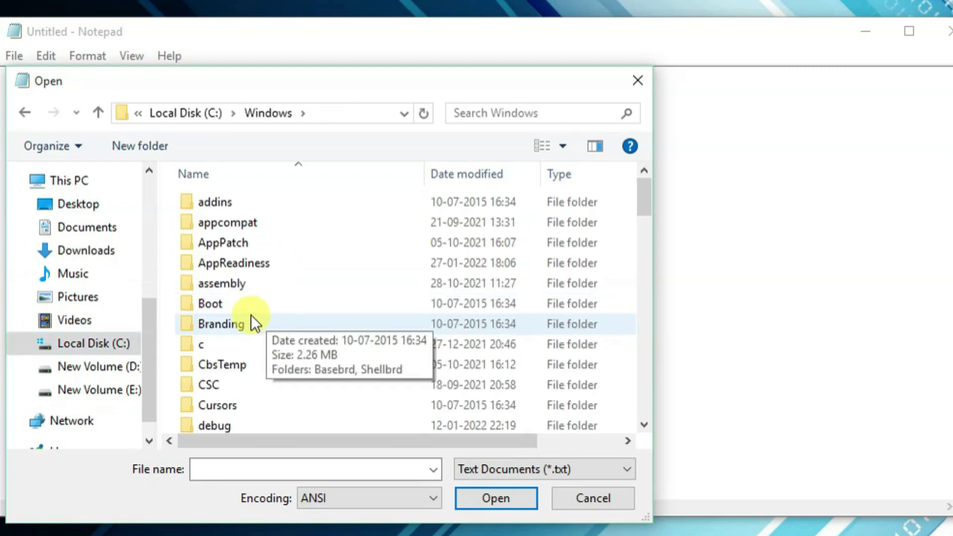
scroll(251, 315, down, 5)
scroll(250, 315, down, 5)
scroll(252, 314, down, 5)
scroll(248, 313, down, 5)
scroll(248, 313, down, 5)
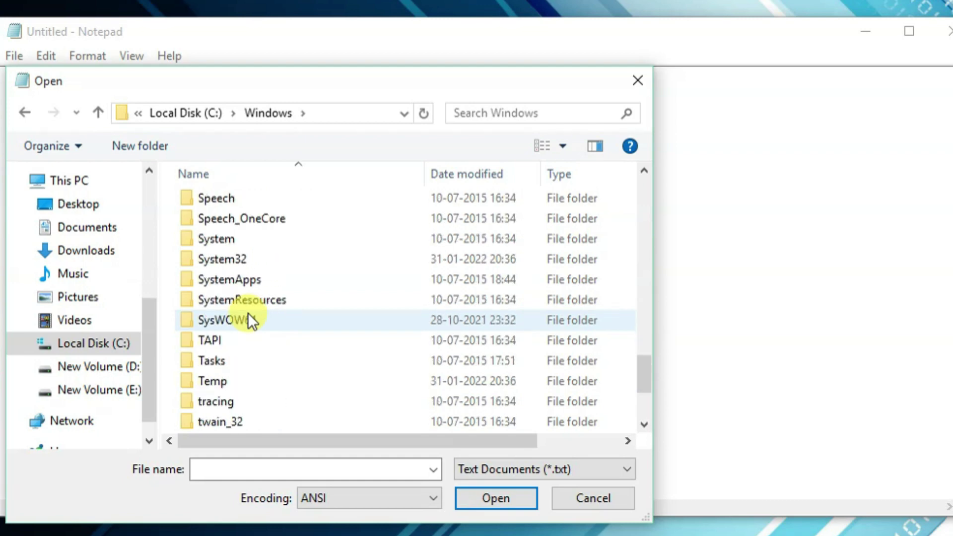
click(227, 260)
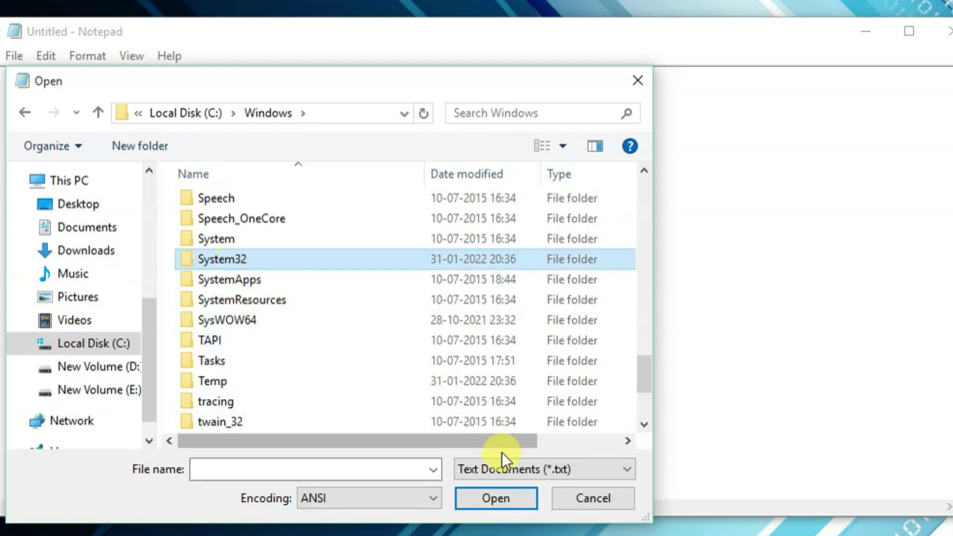
click(483, 498)
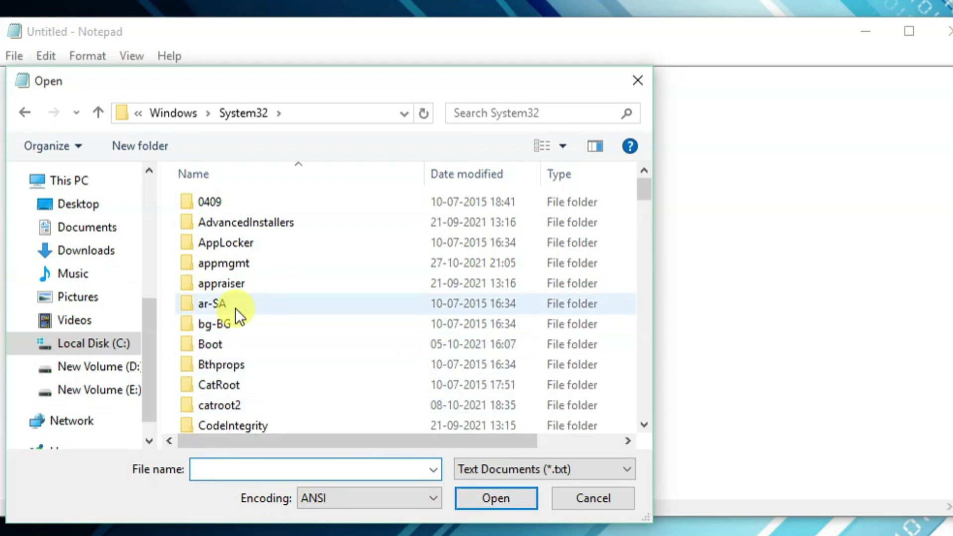
scroll(236, 307, down, 3)
scroll(236, 308, down, 2)
scroll(235, 307, down, 4)
scroll(236, 307, down, 3)
scroll(235, 307, down, 4)
scroll(235, 308, down, 4)
scroll(234, 302, down, 2)
scroll(235, 302, up, 5)
scroll(236, 302, up, 4)
scroll(256, 291, up, 3)
scroll(259, 289, up, 3)
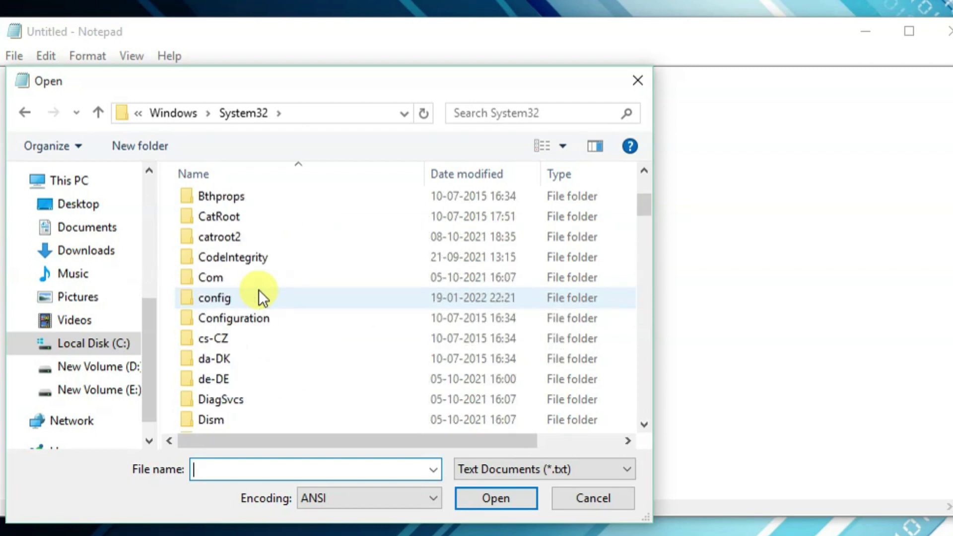
scroll(259, 289, up, 3)
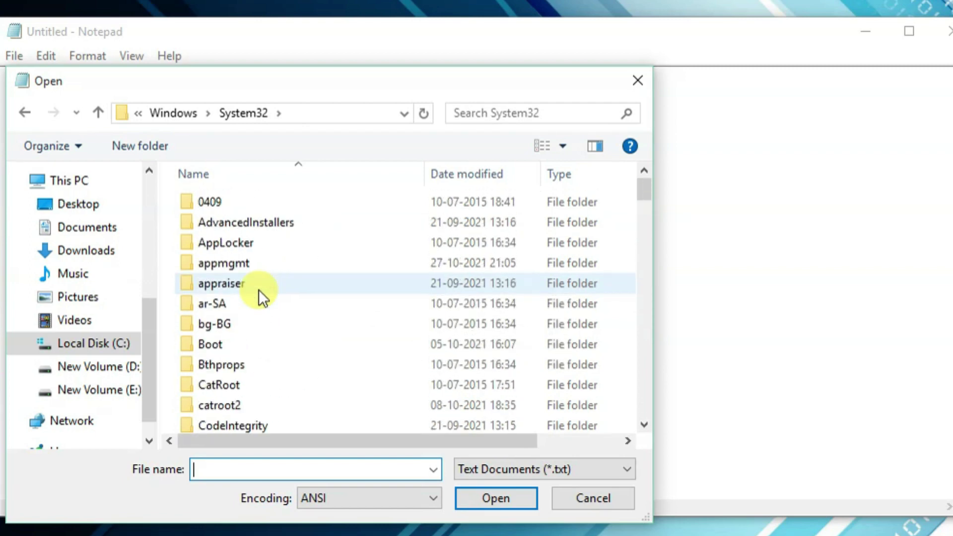
scroll(259, 289, down, 3)
scroll(259, 290, down, 3)
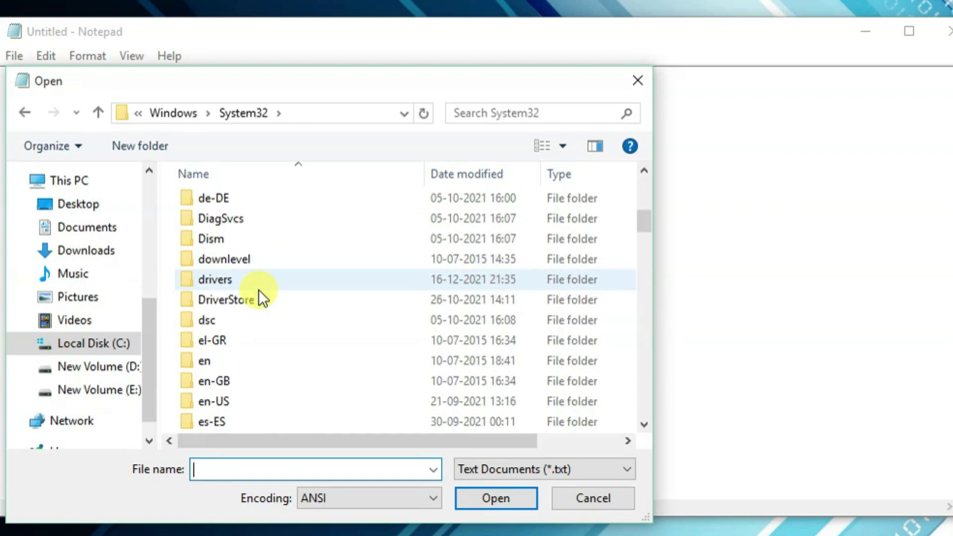
double_click(230, 280)
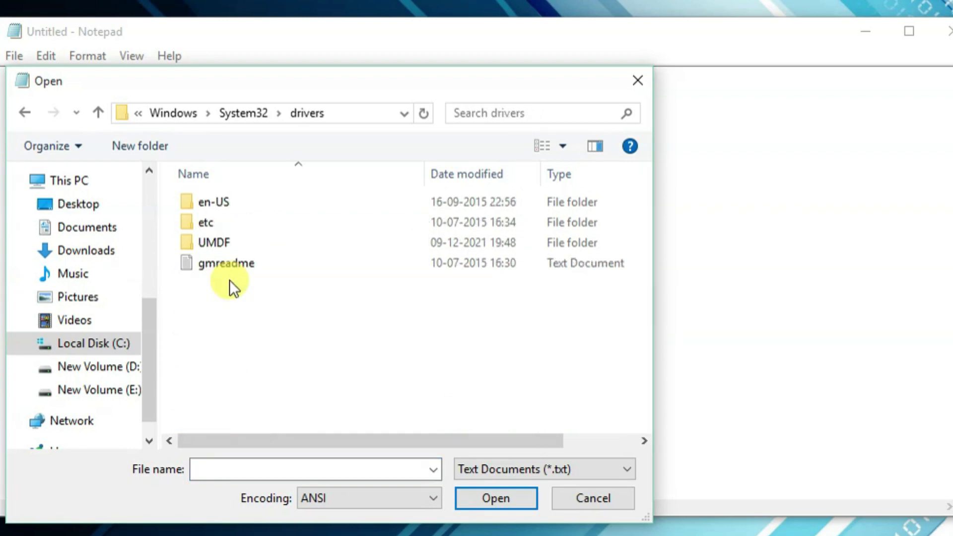
double_click(210, 222)
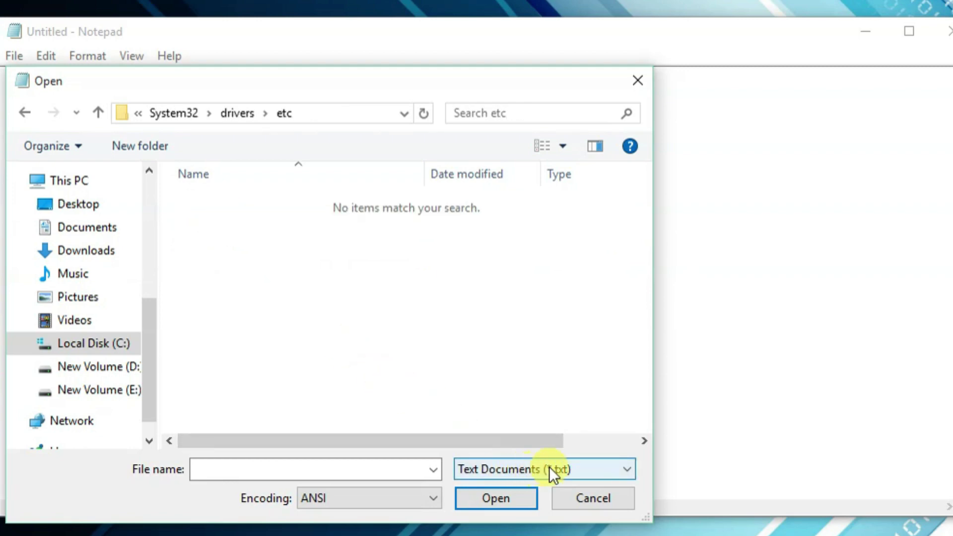
Show All Files in the etc folder and open the hosts file.
click(613, 467)
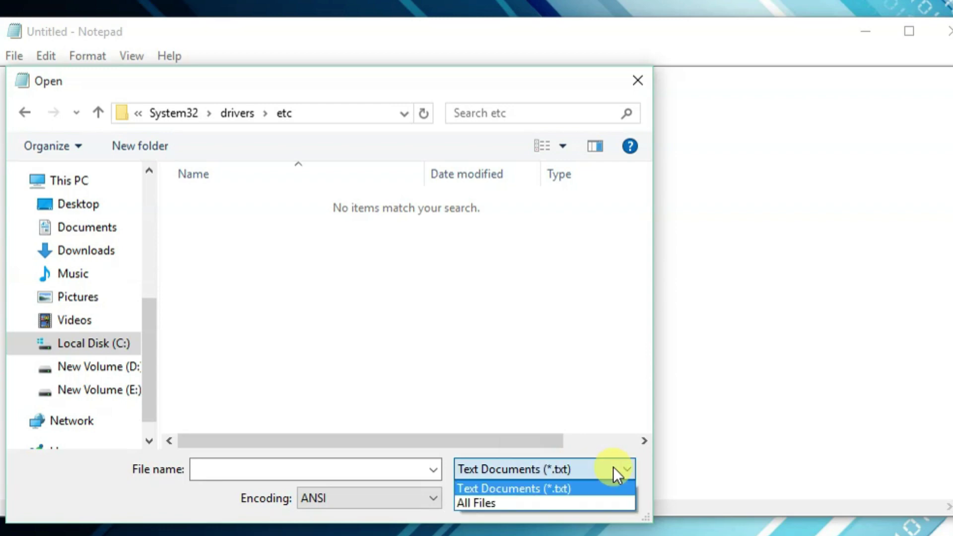
click(516, 504)
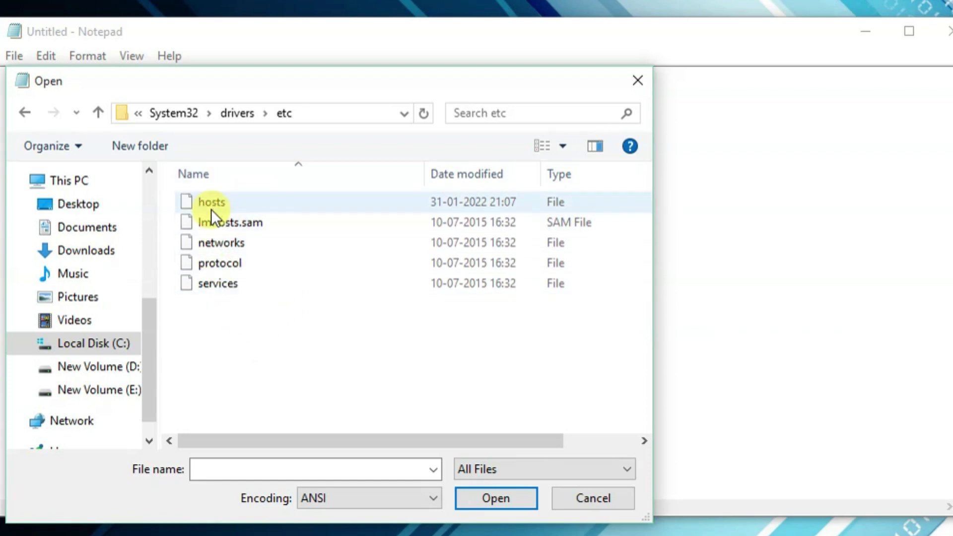
mouse_move(212, 202)
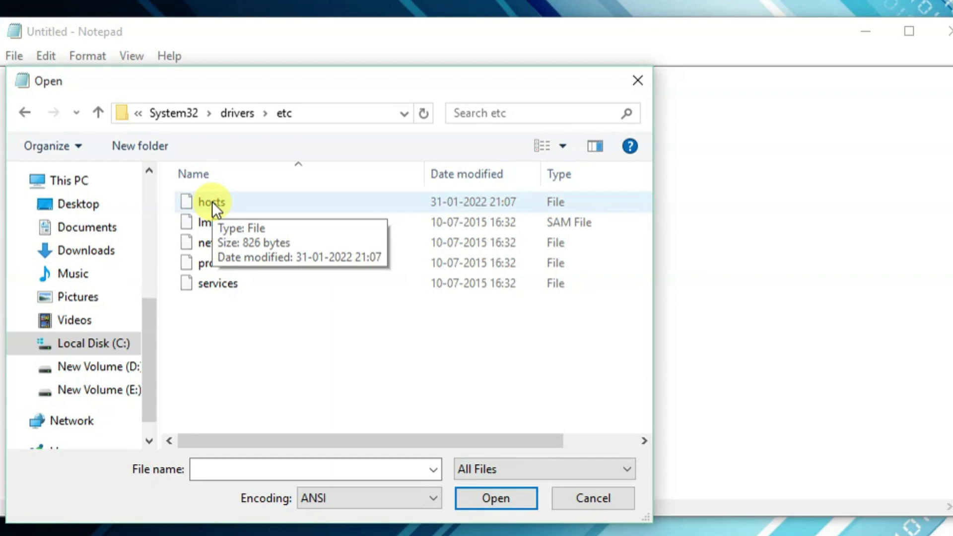
double_click(212, 202)
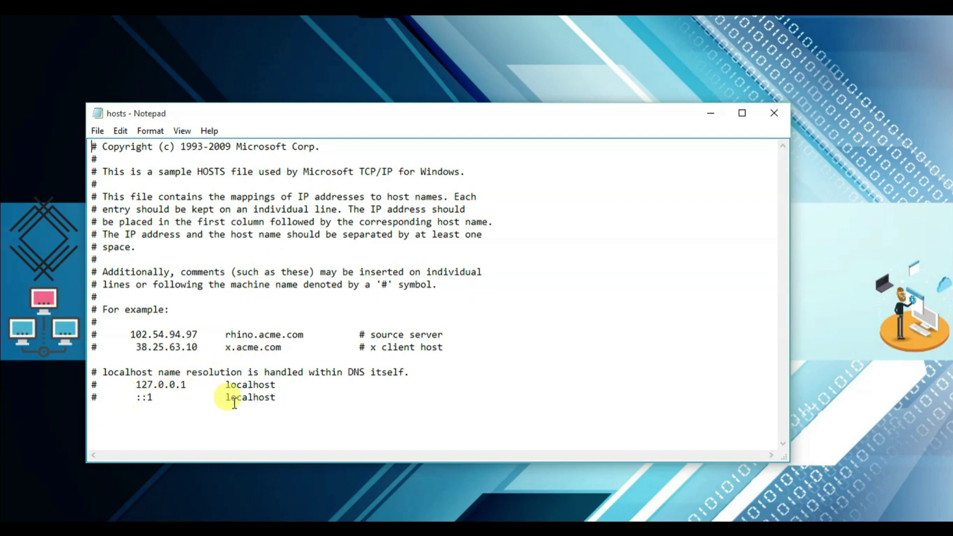
click(286, 398)
key(Return)
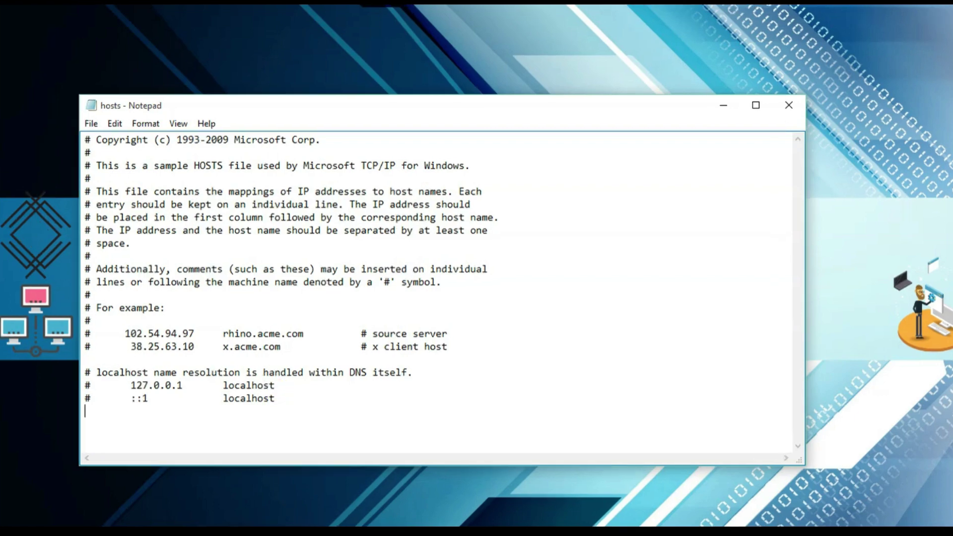
text(12)
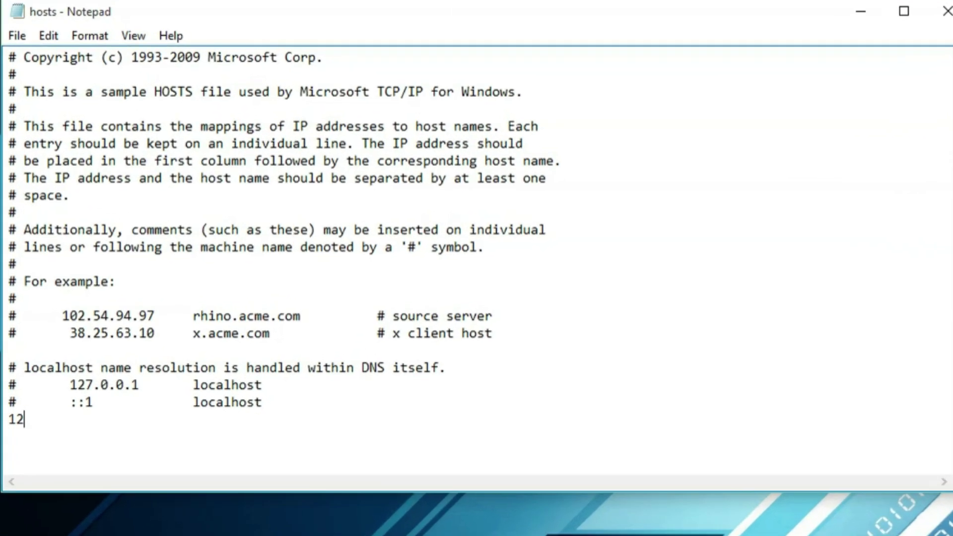
text(7)
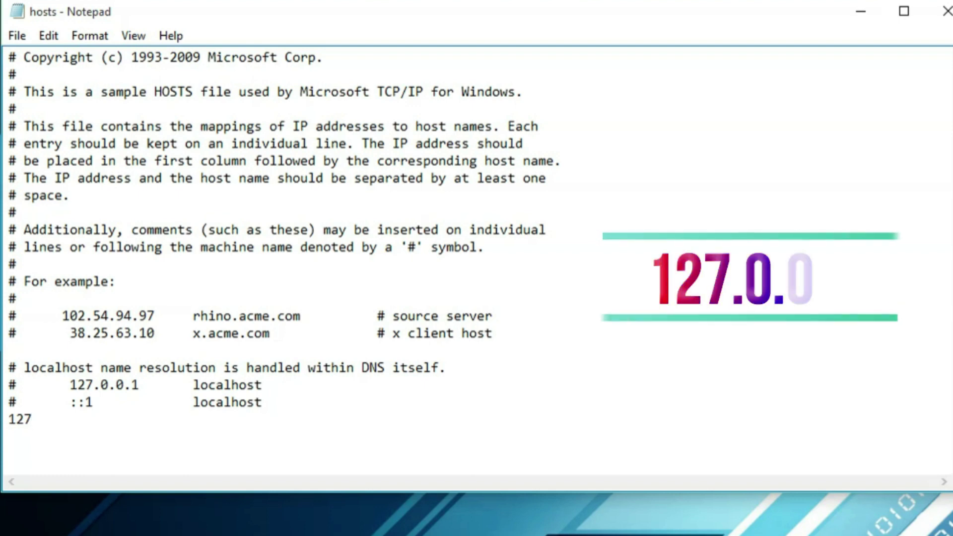
text(.0.)
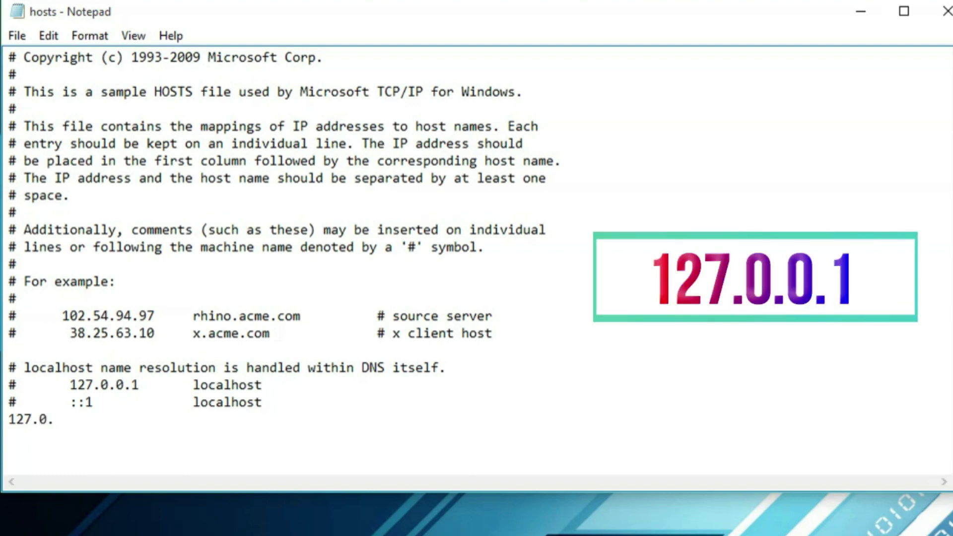
text(0.1)
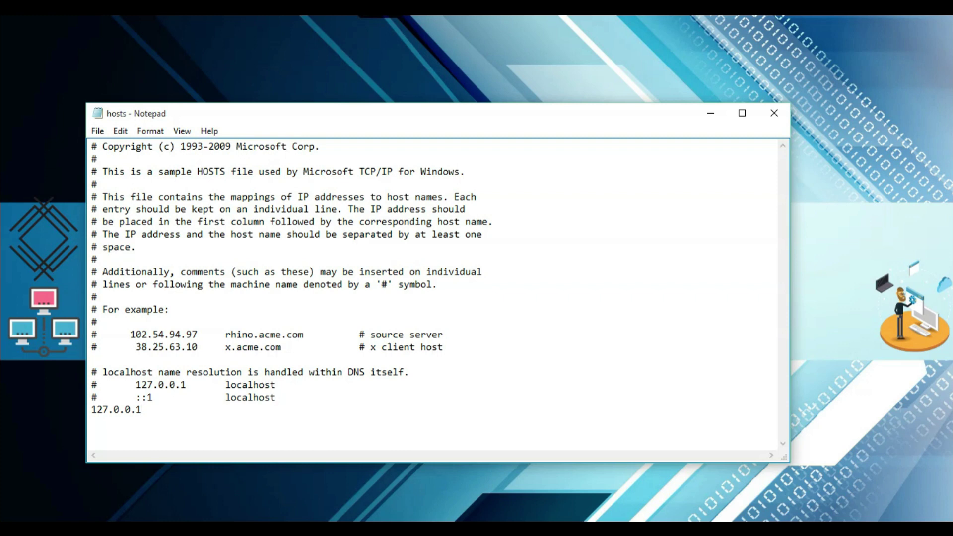
text(ww)
text(w.facebook)
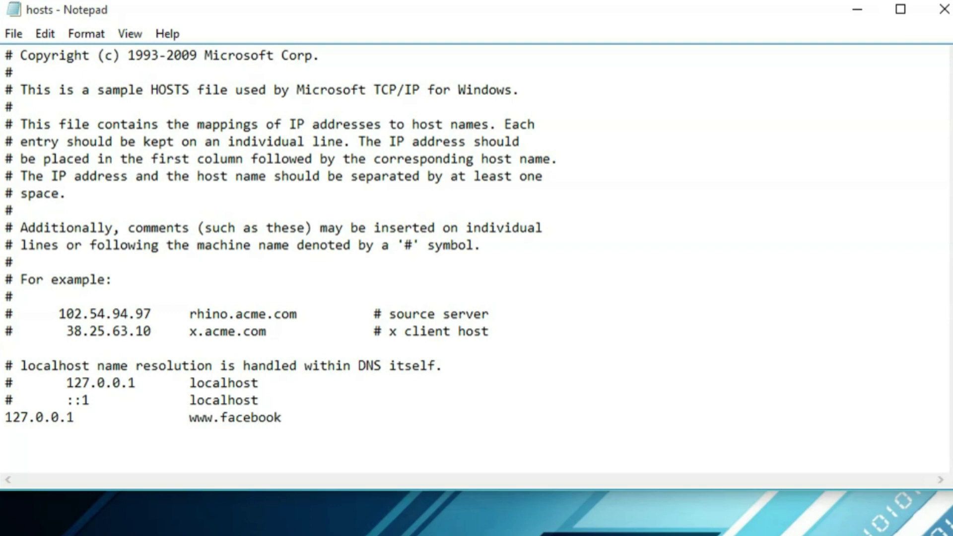
text(.com)
key(Return)
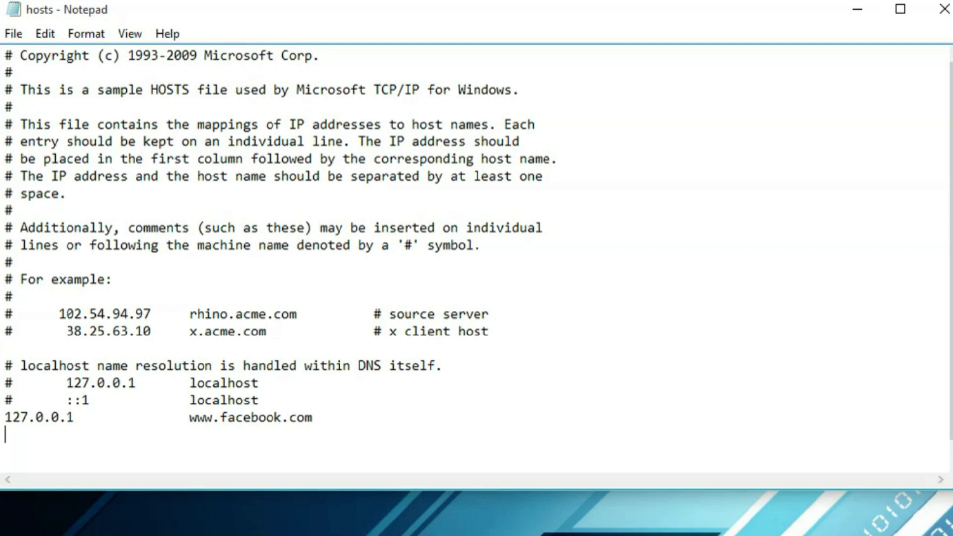
text(127.)
text(0)
text(.)
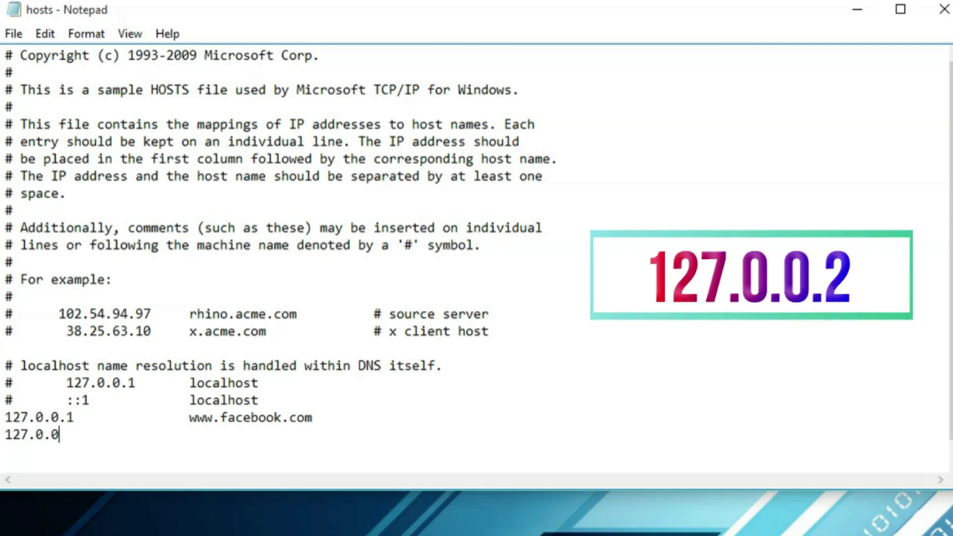
text(0.2)
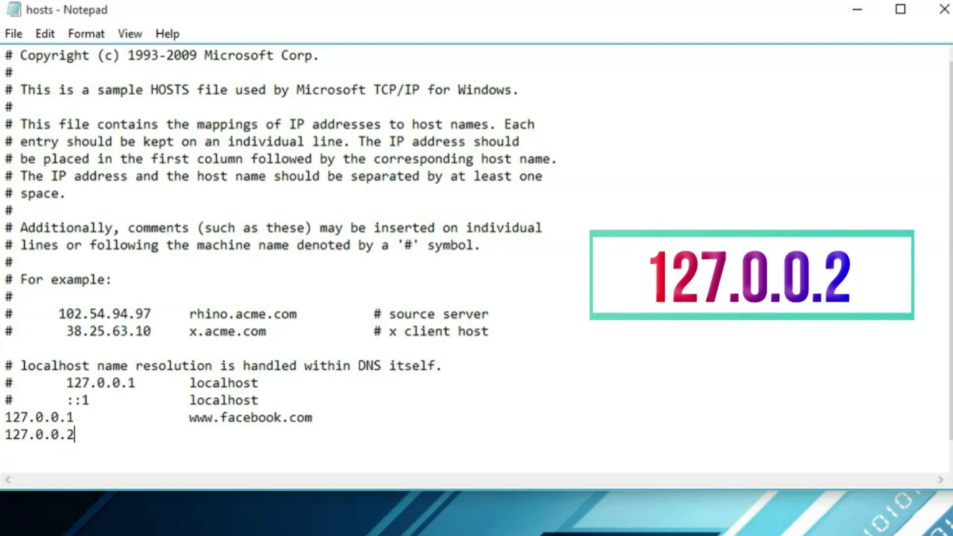
key(Tab)
text(www)
text(.)
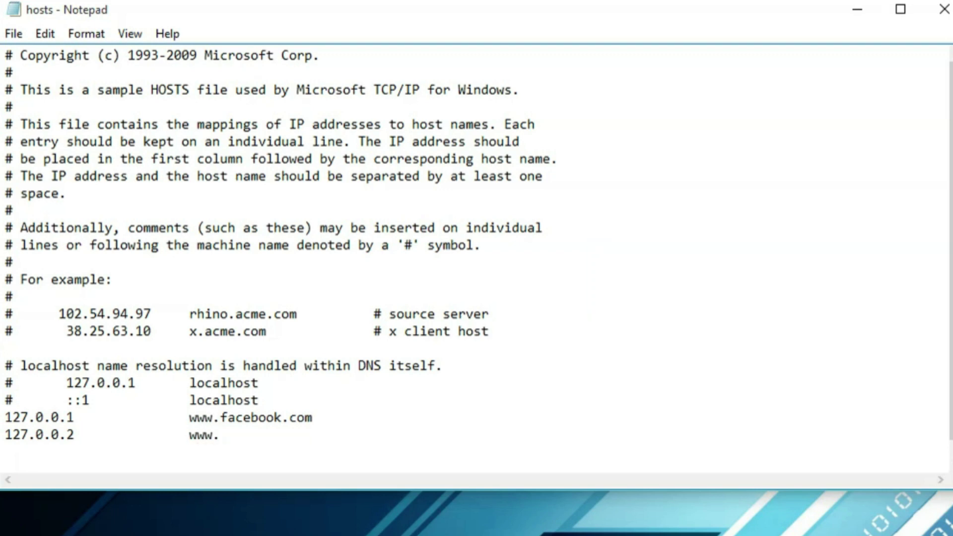
text(youtube.com)
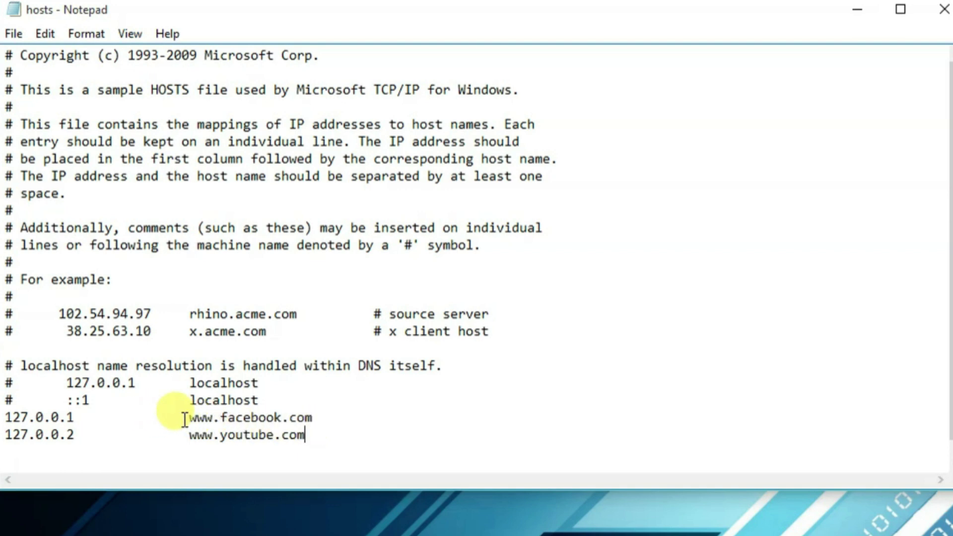
Save the hosts file with the new facebook and youtube entries.
click(13, 32)
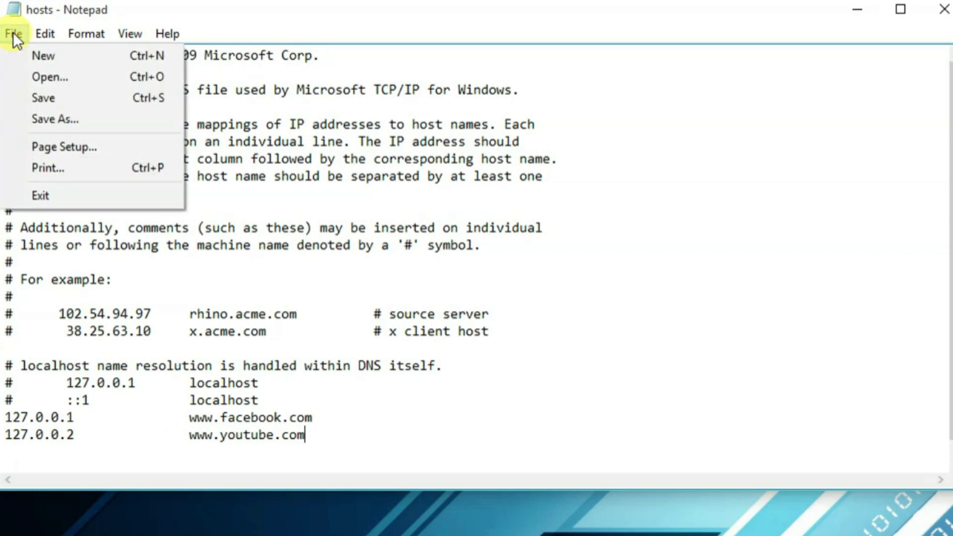
click(47, 97)
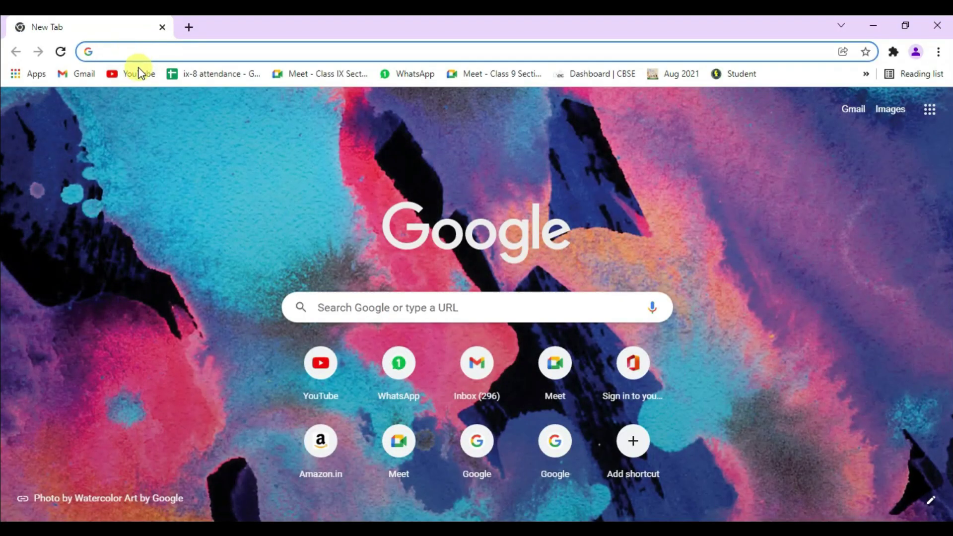
Test the YouTube bookmark and facebook.com in a new tab, confirming both fail.
click(139, 73)
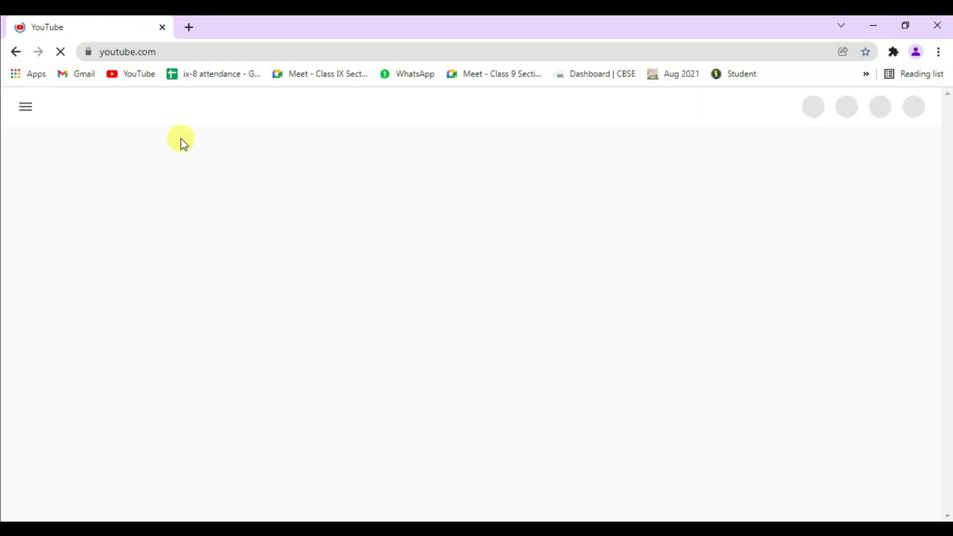
click(188, 27)
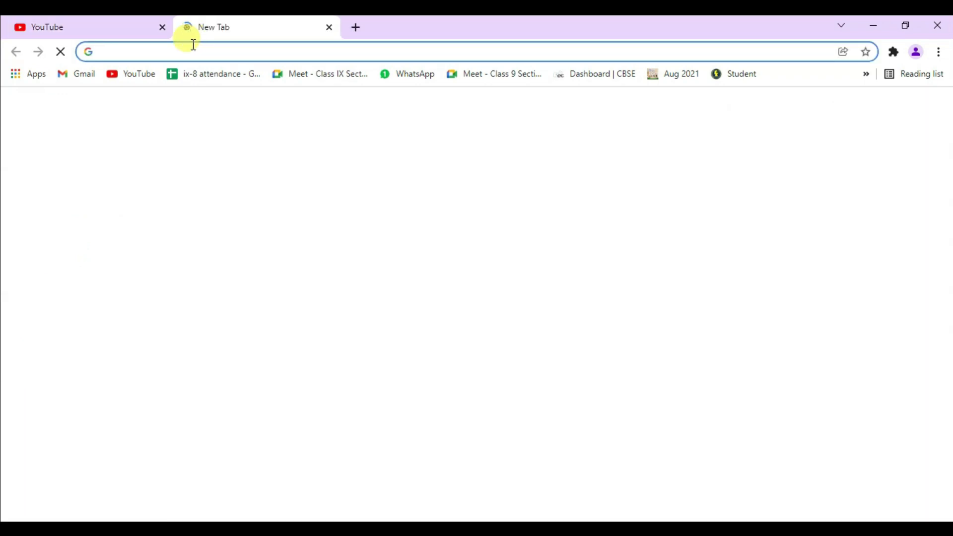
text(facebook.com)
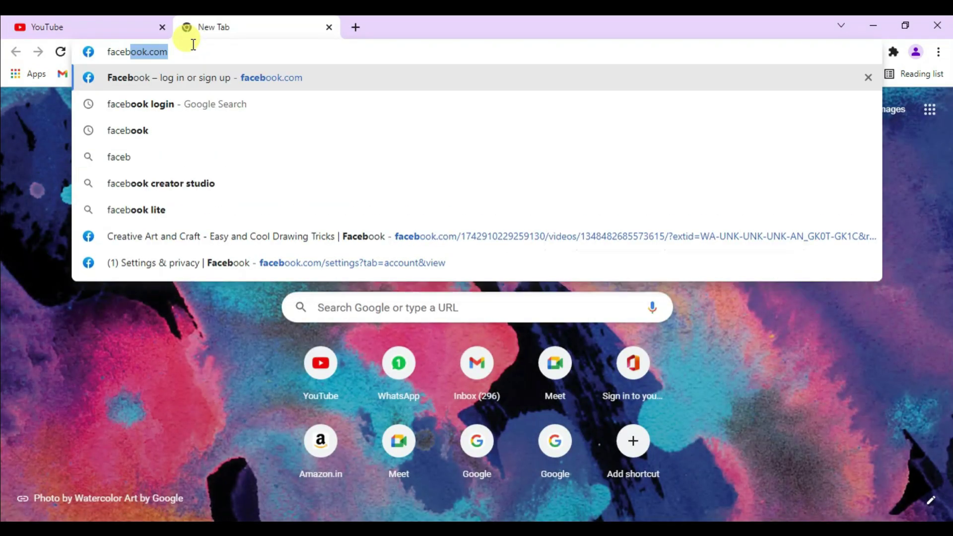
key(Return)
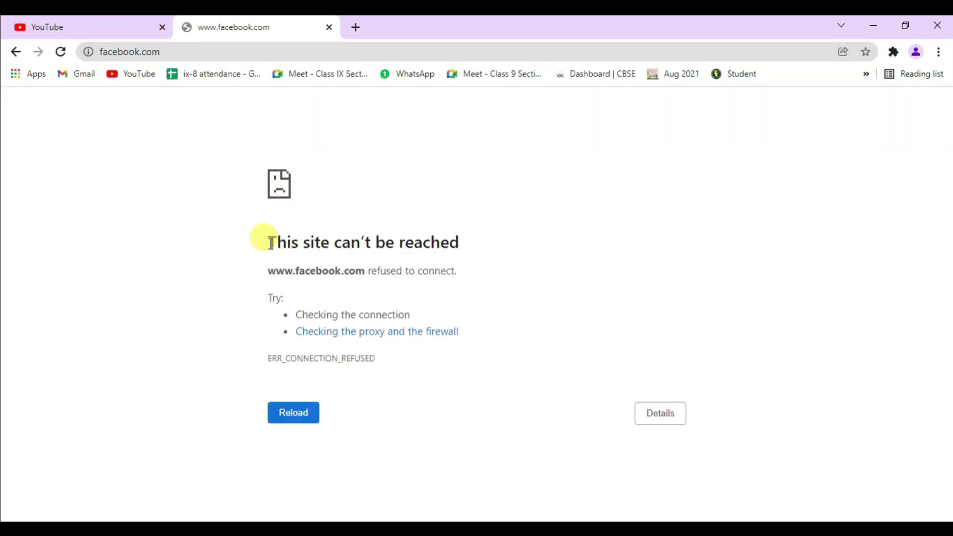
drag(269, 242, 470, 243)
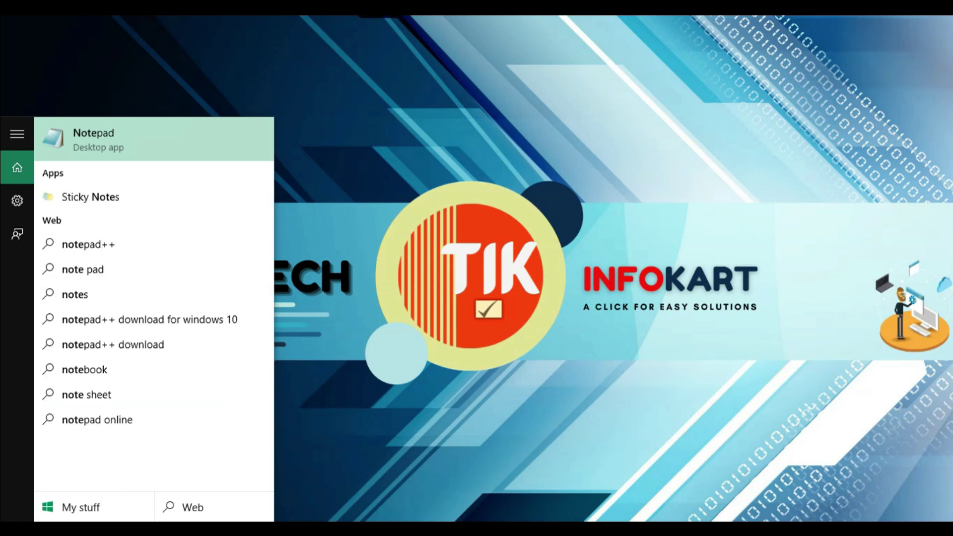
Run Notepad as administrator from the Start search result.
right_click(119, 139)
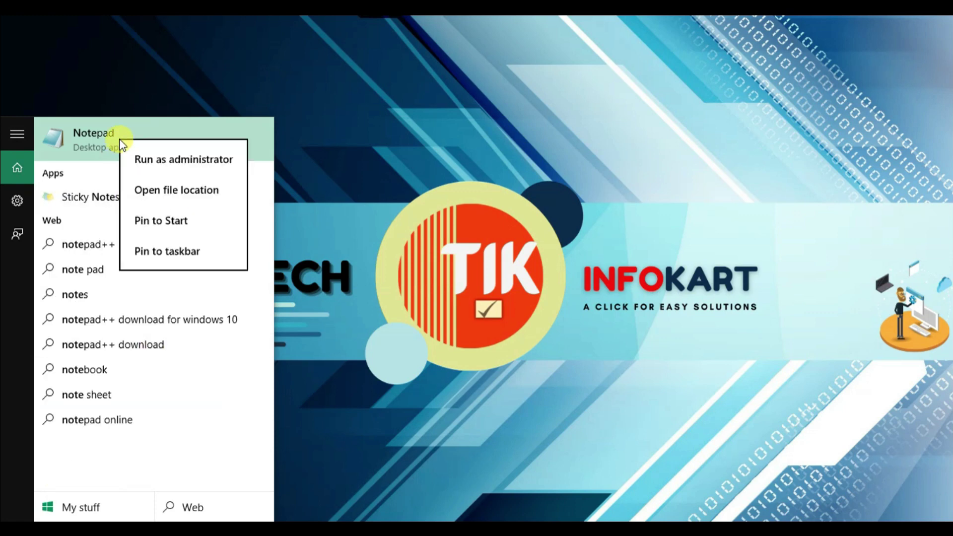
click(161, 157)
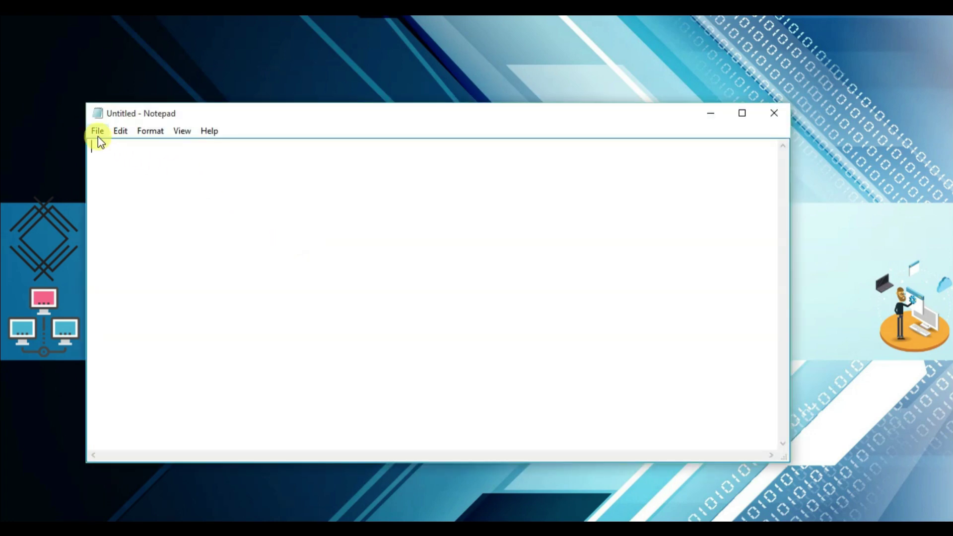
Start opening a file and browse into the C:\Windows folder.
click(97, 132)
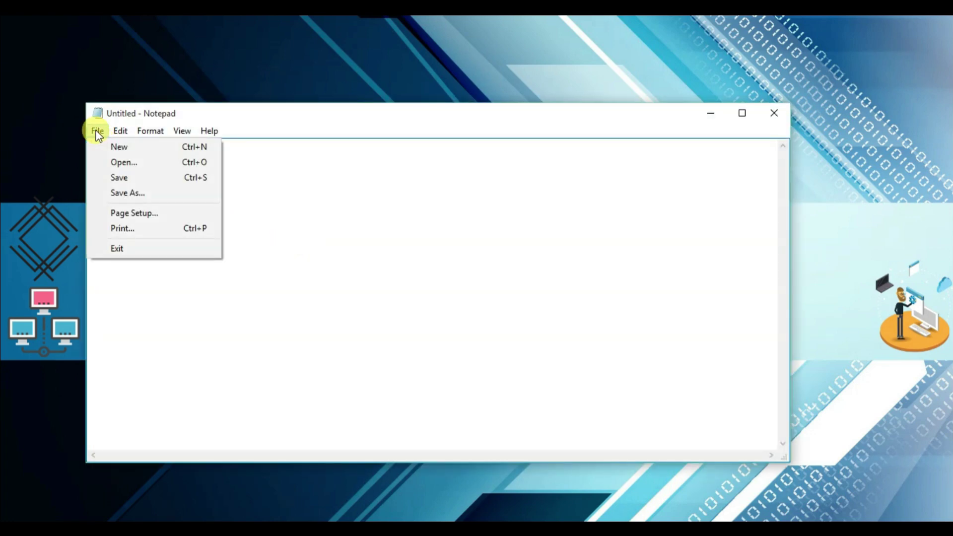
click(122, 163)
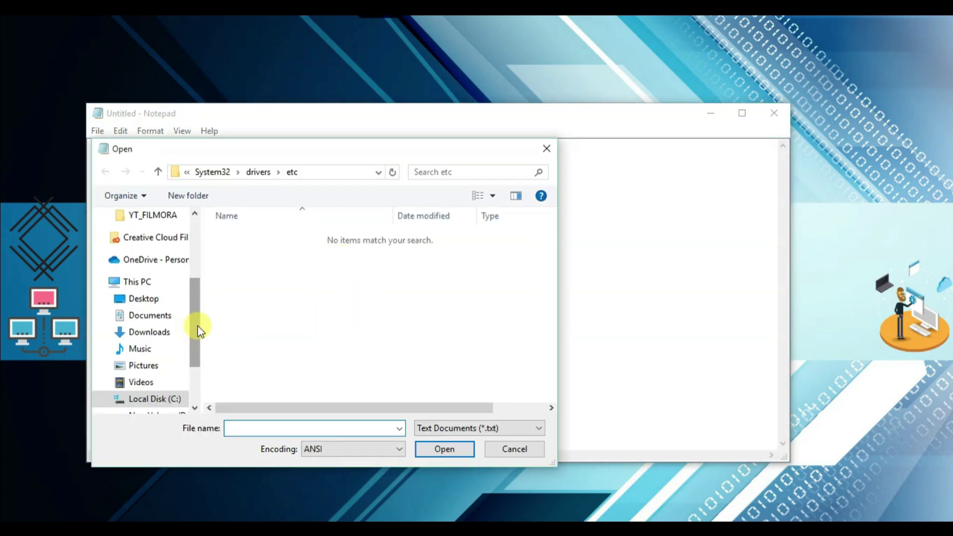
scroll(194, 330, down, 2)
click(153, 337)
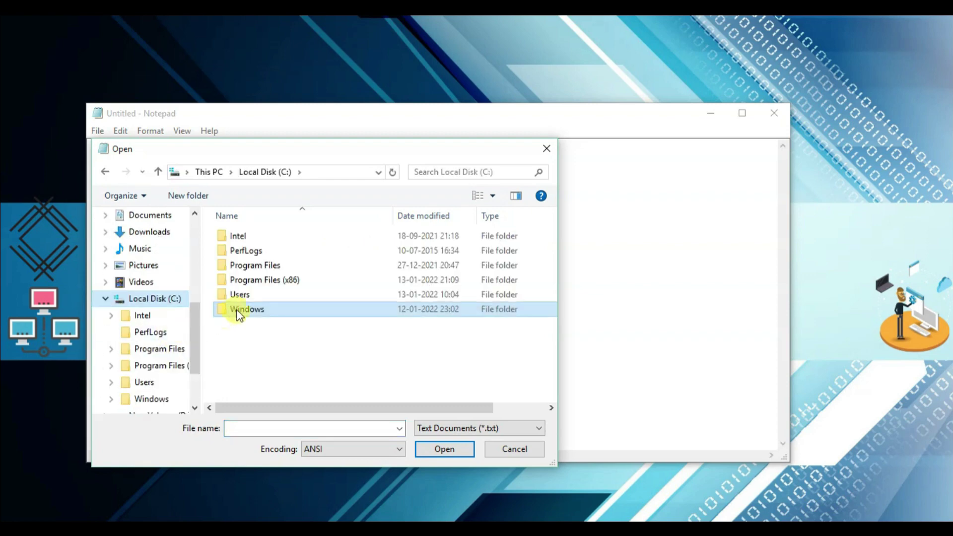
click(246, 309)
double_click(246, 309)
scroll(250, 302, down, 3)
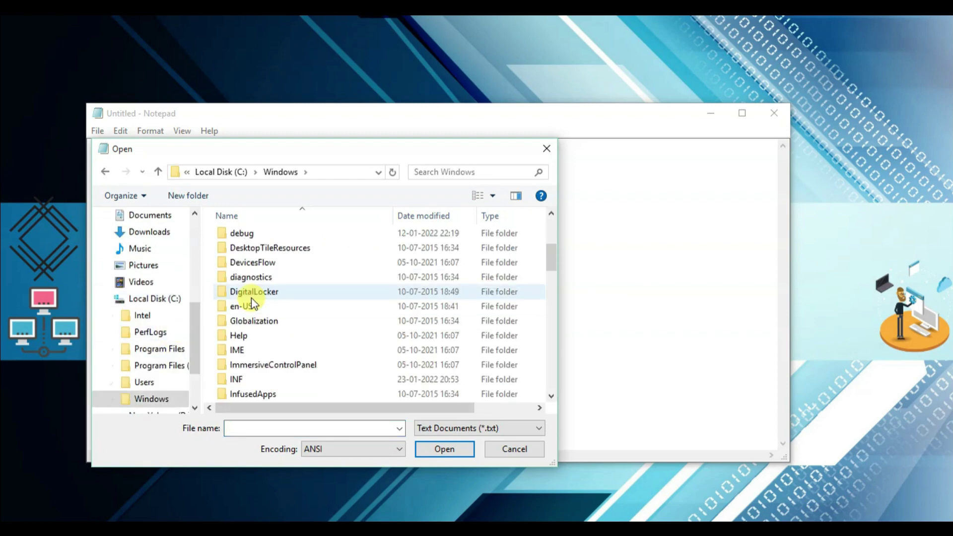
scroll(250, 301, down, 3)
scroll(249, 302, down, 3)
scroll(251, 296, down, 4)
scroll(251, 295, down, 1)
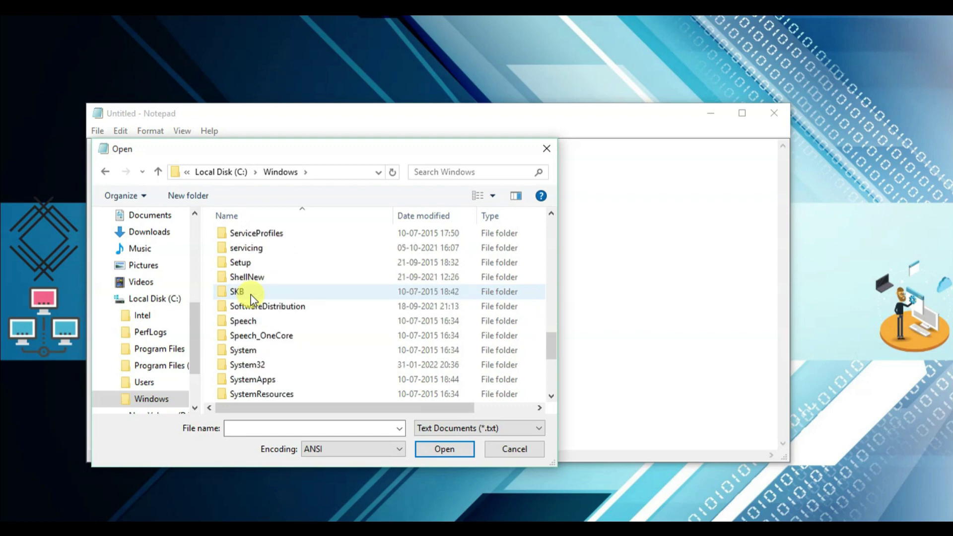
Go to System32\drivers\etc, show All Files, and open hosts.
double_click(246, 364)
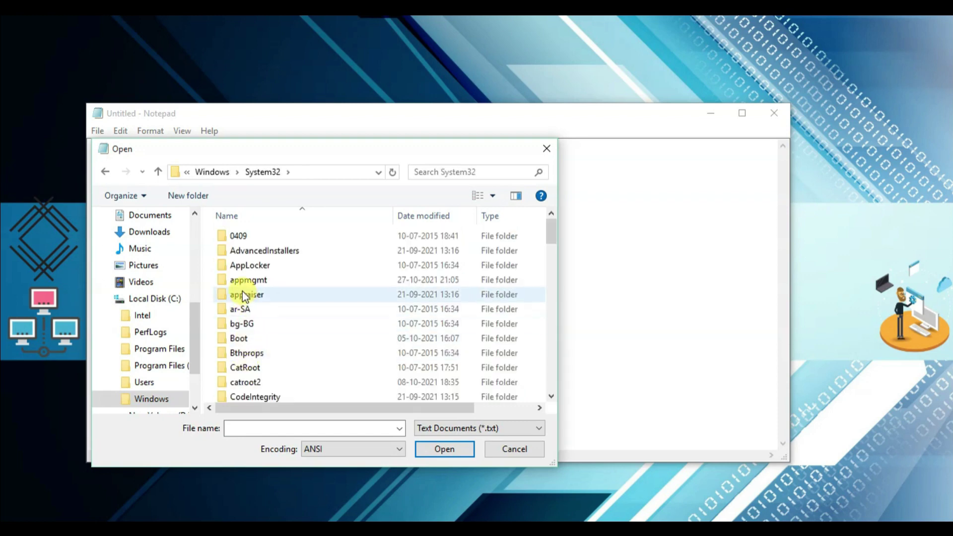
scroll(242, 291, down, 3)
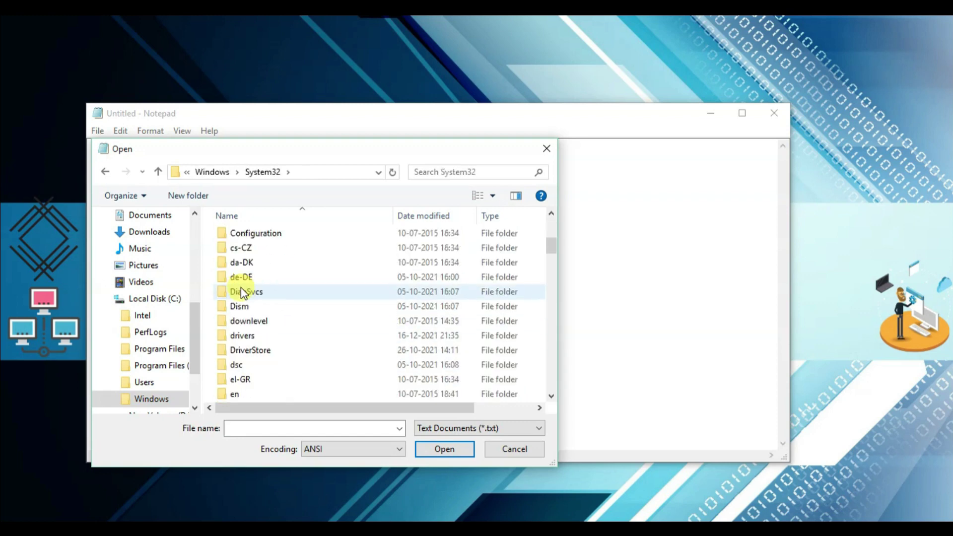
double_click(249, 336)
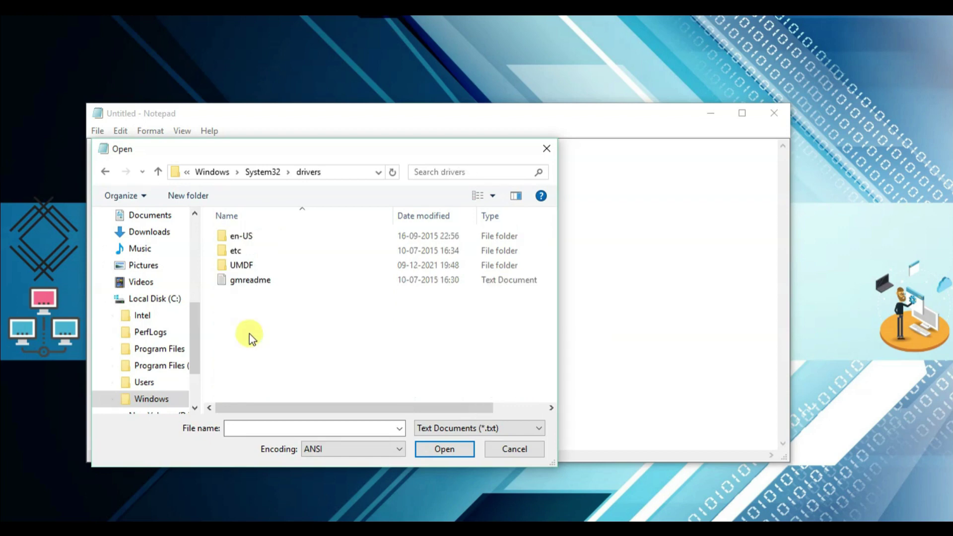
double_click(243, 250)
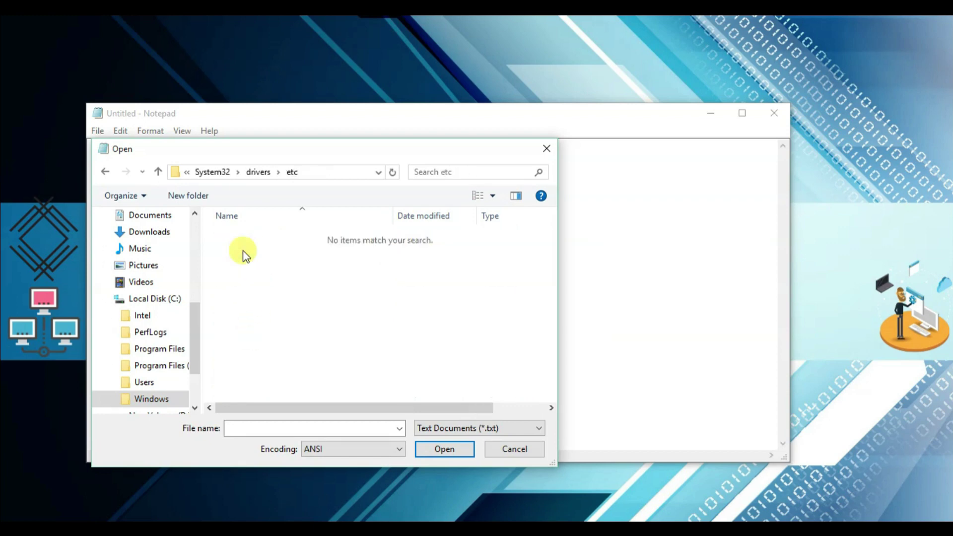
click(482, 426)
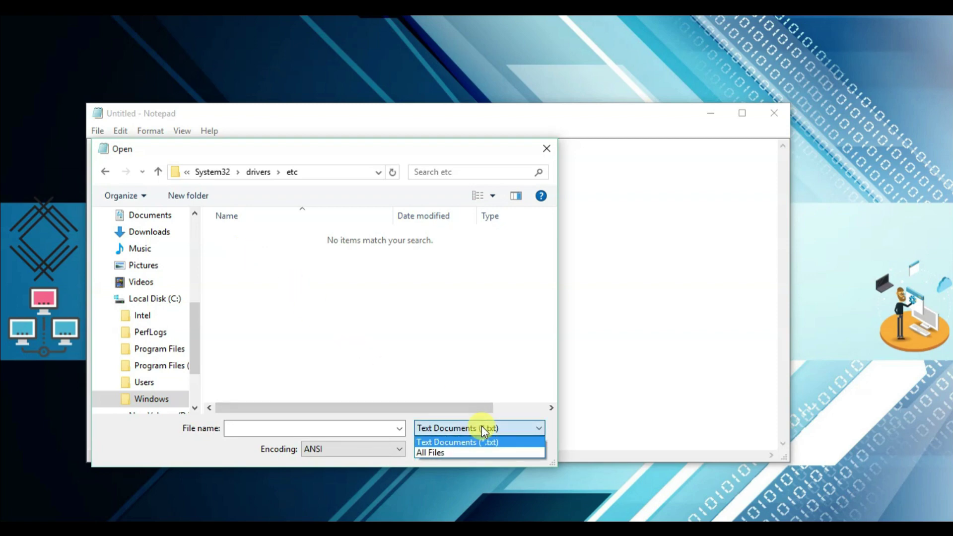
click(454, 453)
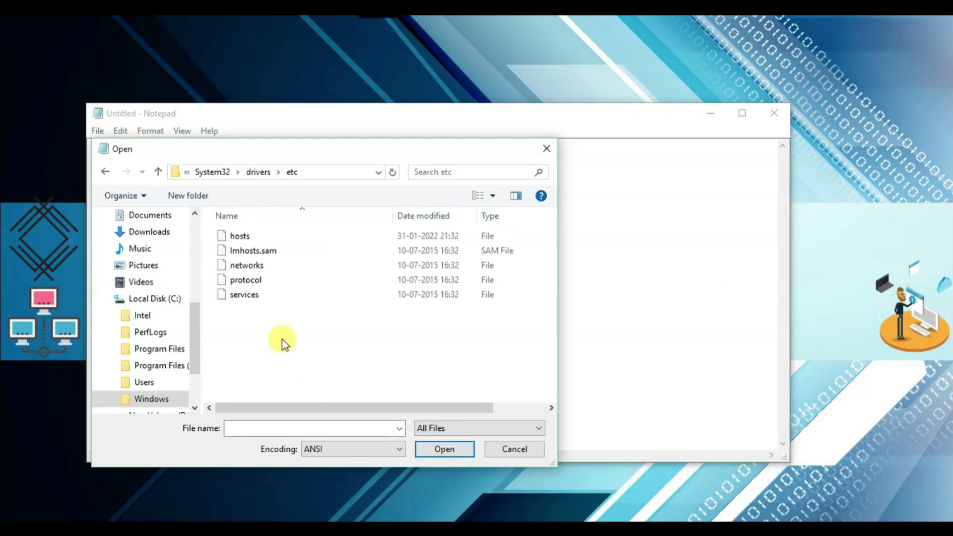
double_click(243, 240)
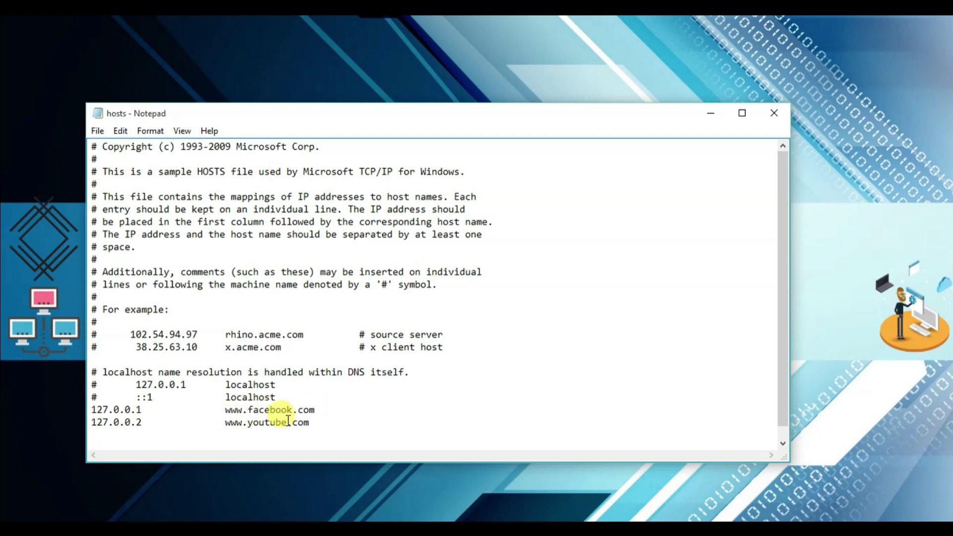
Delete the facebook and youtube lines from hosts, save, and close Notepad.
drag(314, 423, 97, 409)
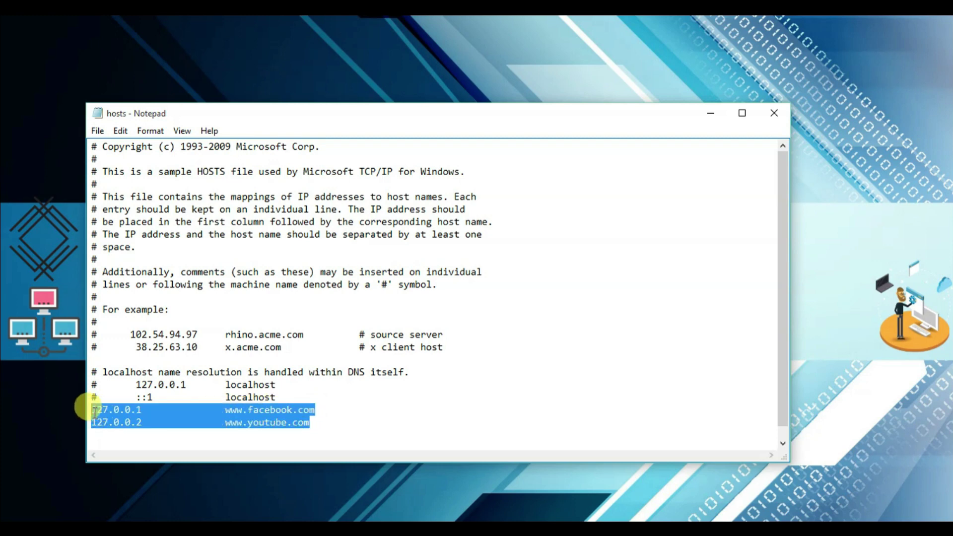
key(Delete)
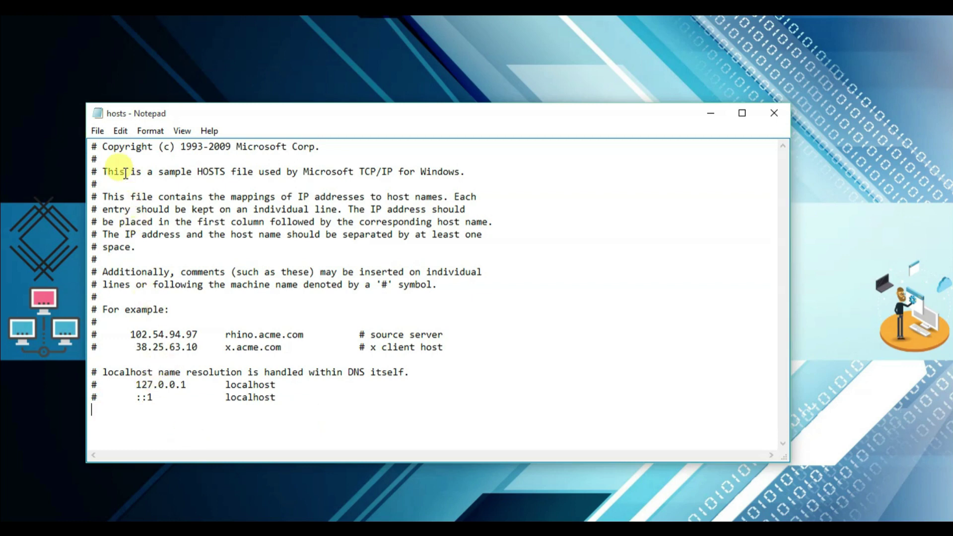
click(98, 132)
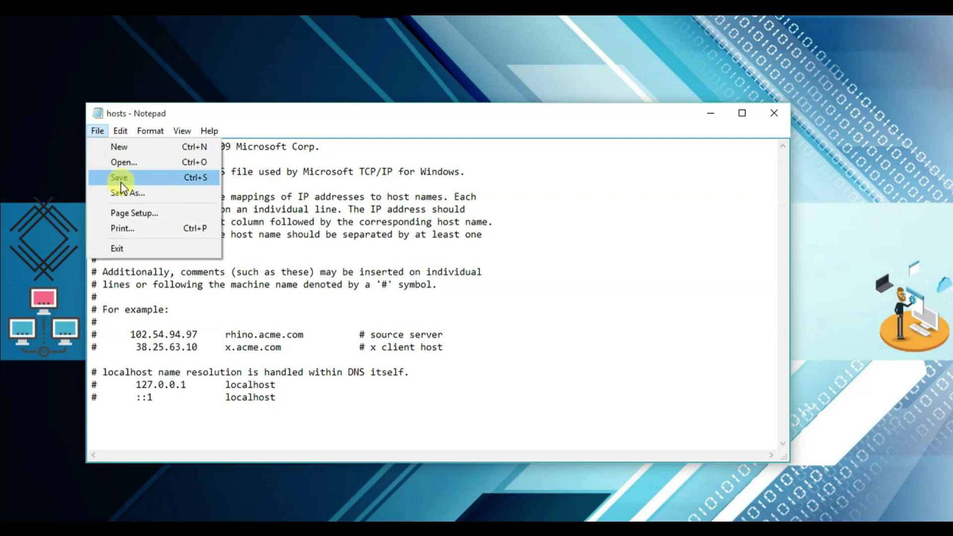
click(121, 179)
click(778, 114)
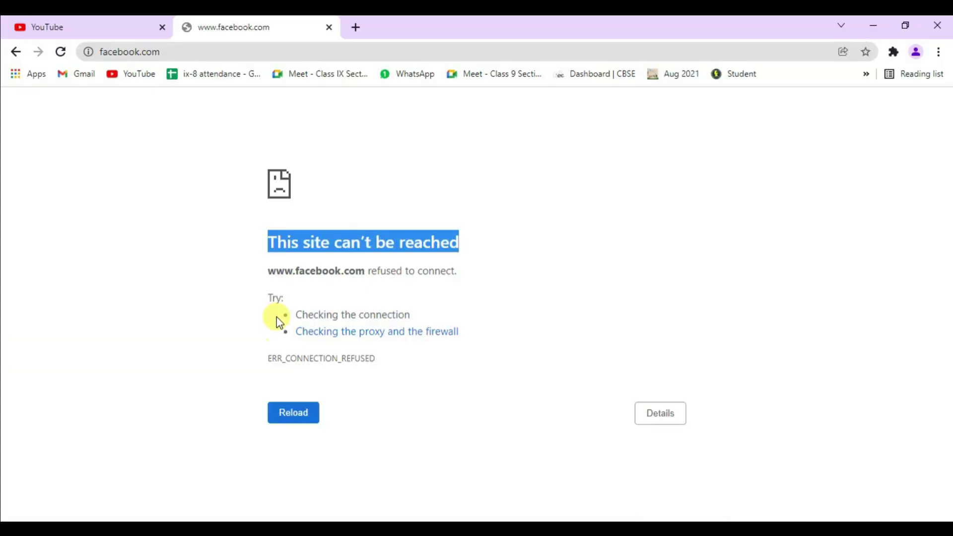
Reload the Facebook tab to its login page, then reload the YouTube tab.
click(61, 51)
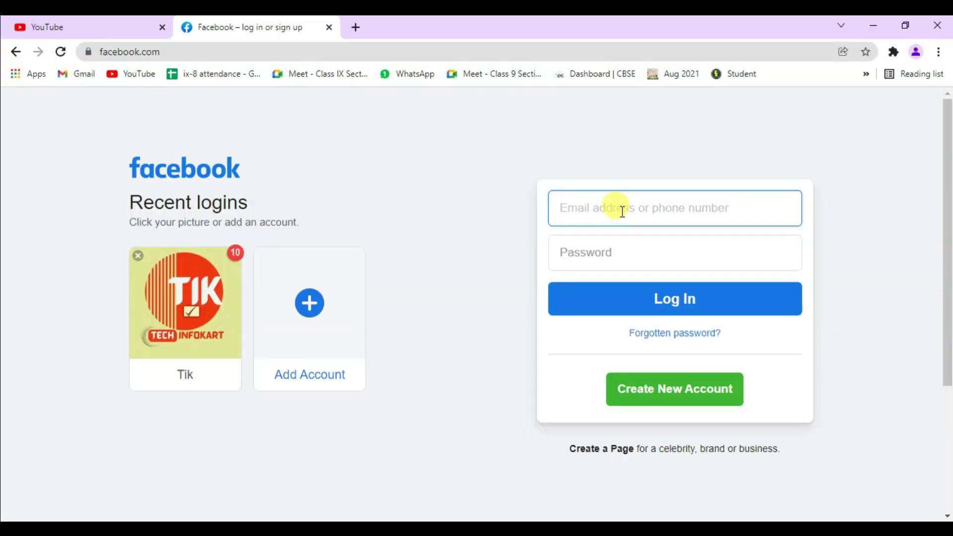
click(95, 27)
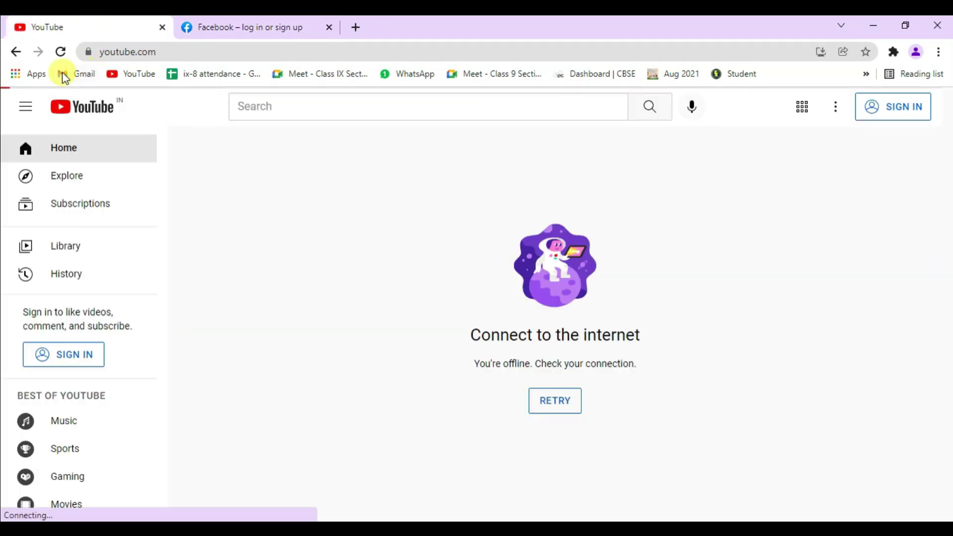
click(60, 51)
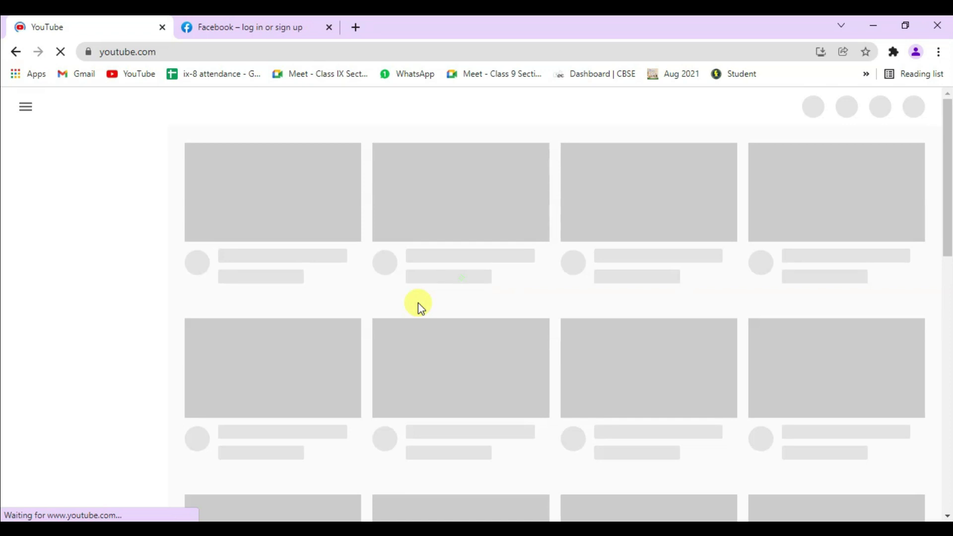
Check that the reloaded YouTube home feed shows video titles again, confirming it's unblocked.
click(417, 303)
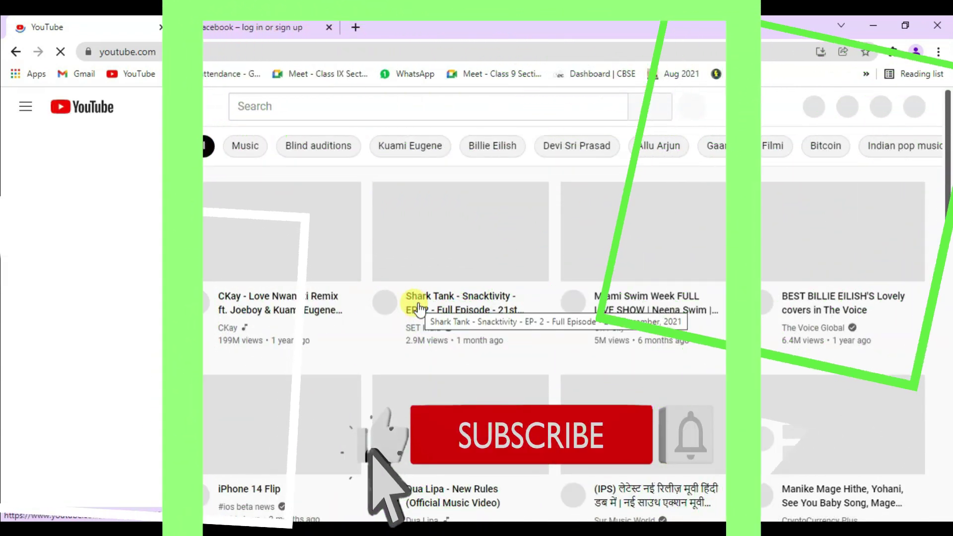